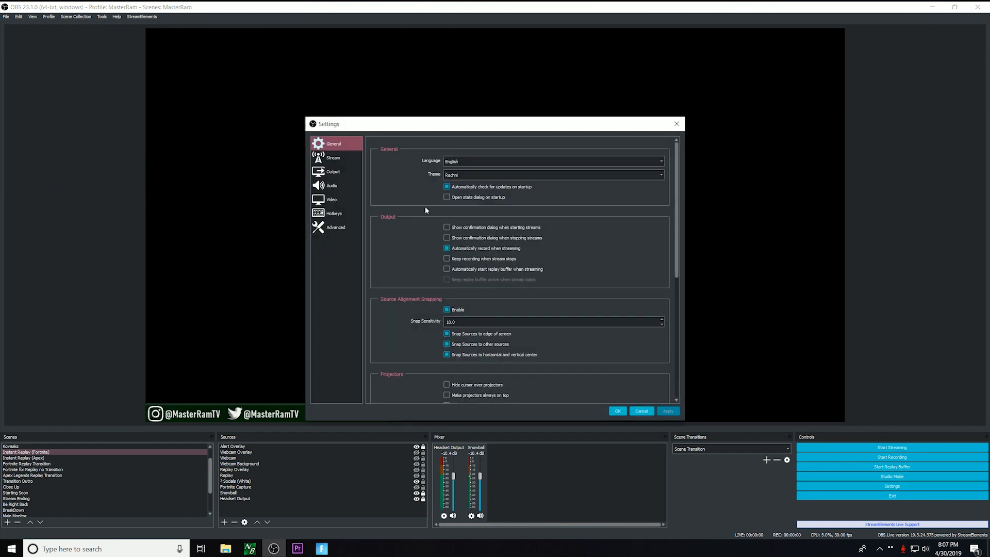
# Step: Review the Replay Buffer options in the output settings and switch the output mode to Simple
pyautogui.click(343, 172)
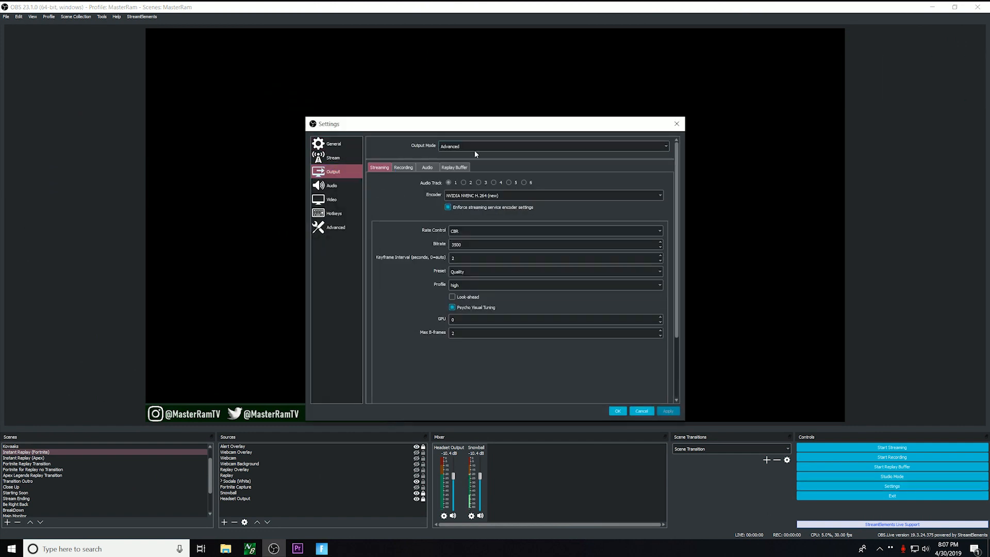
pyautogui.click(448, 169)
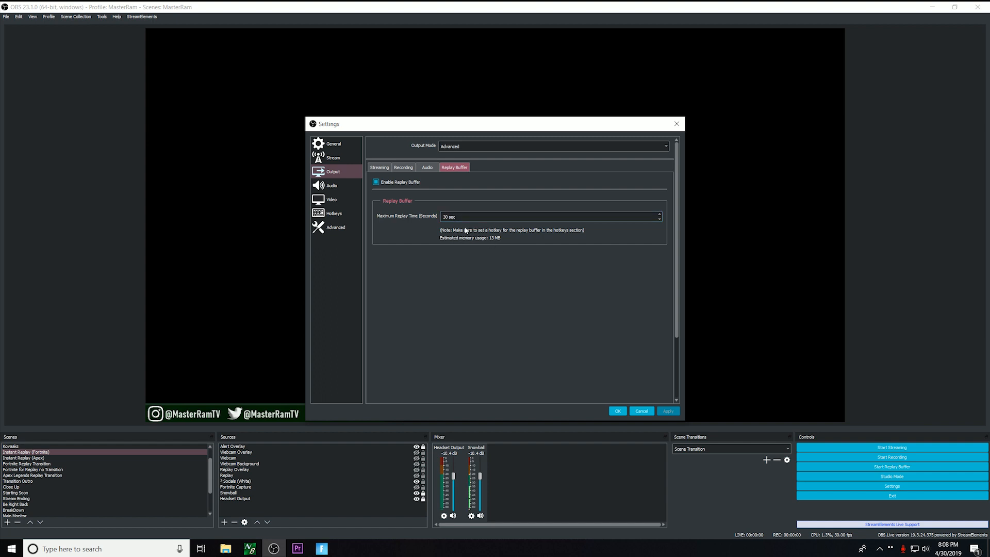
pyautogui.click(479, 147)
pyautogui.click(474, 153)
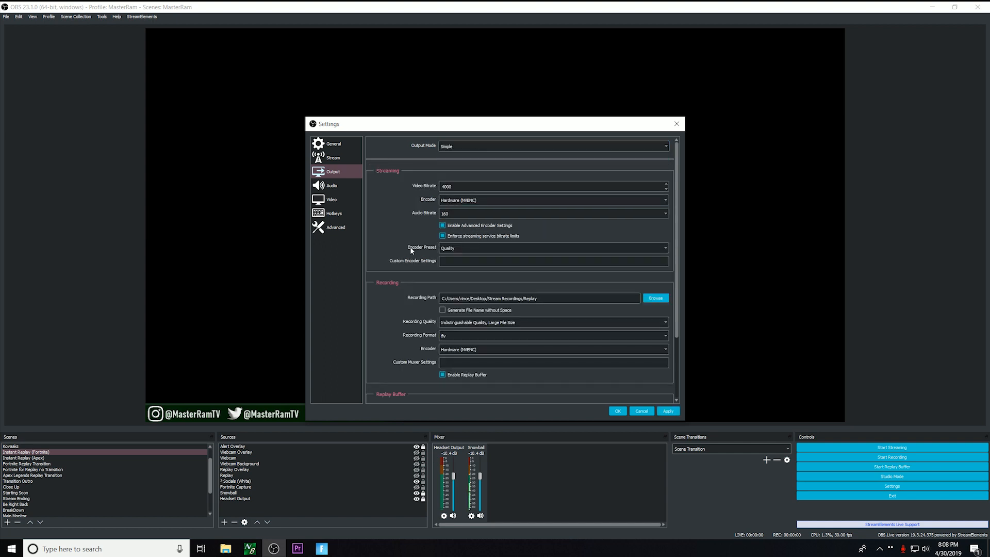
pyautogui.scroll(-3, 410, 249)
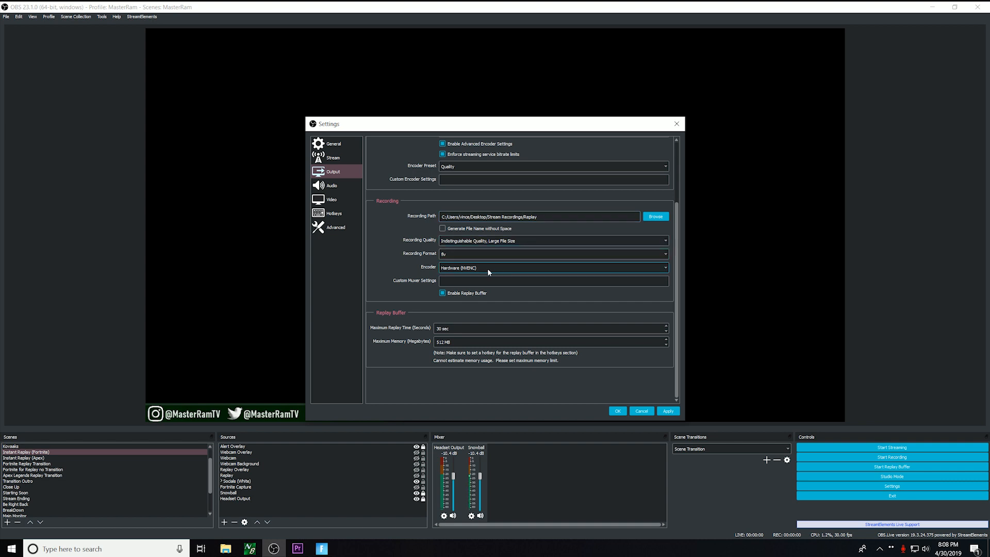
# Step: Check the replay buffer filename prefix and the Save Replay hotkey, and accept the settings
pyautogui.click(340, 231)
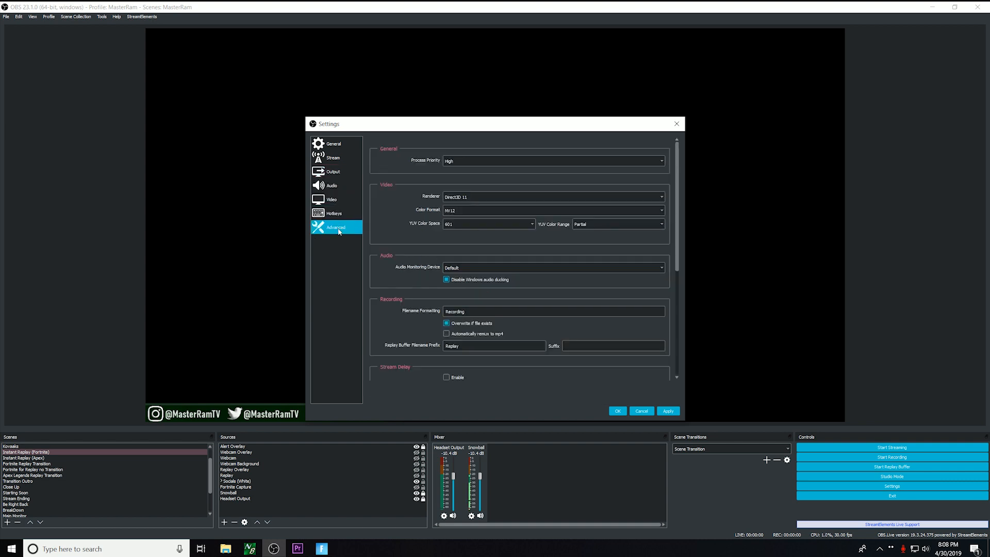
pyautogui.scroll(-1, 412, 287)
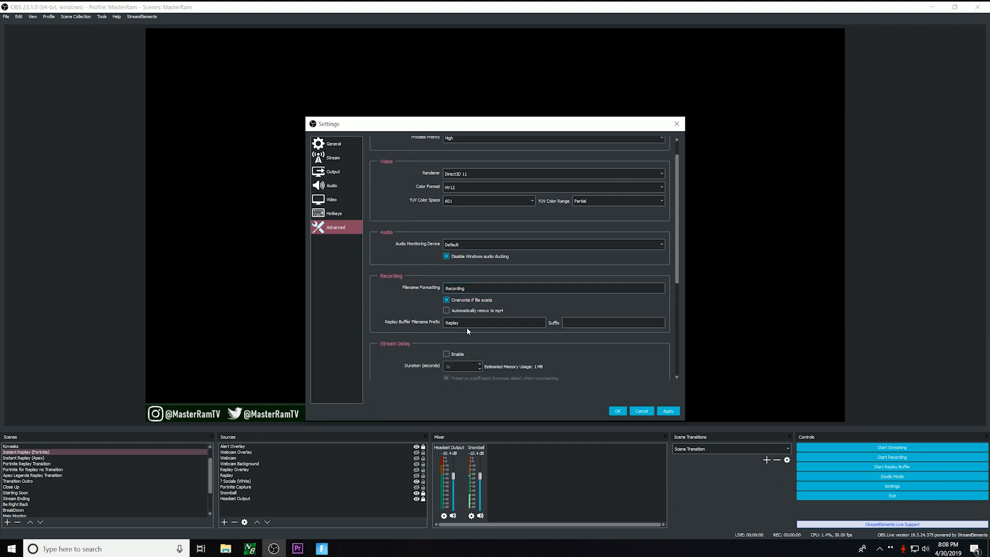
pyautogui.doubleClick(450, 324)
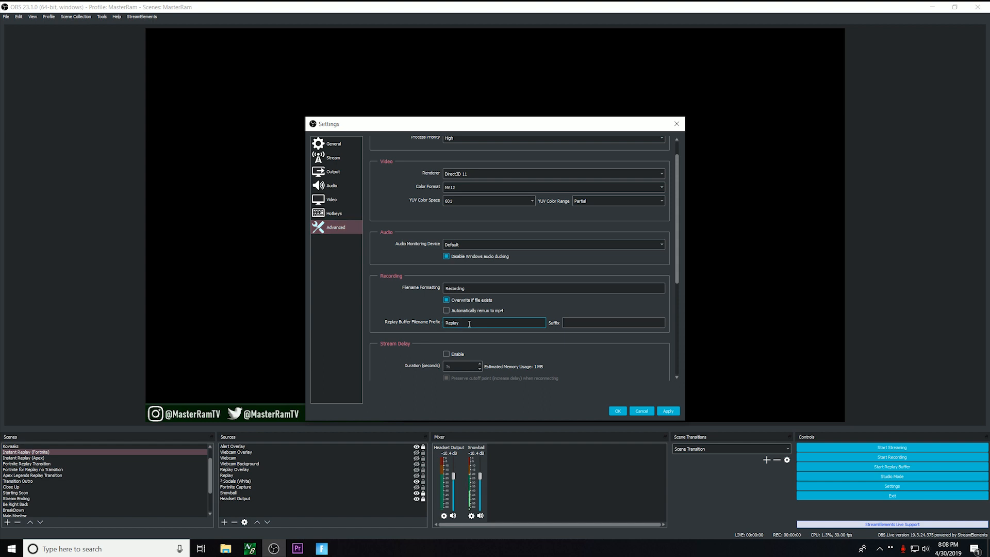
pyautogui.click(333, 214)
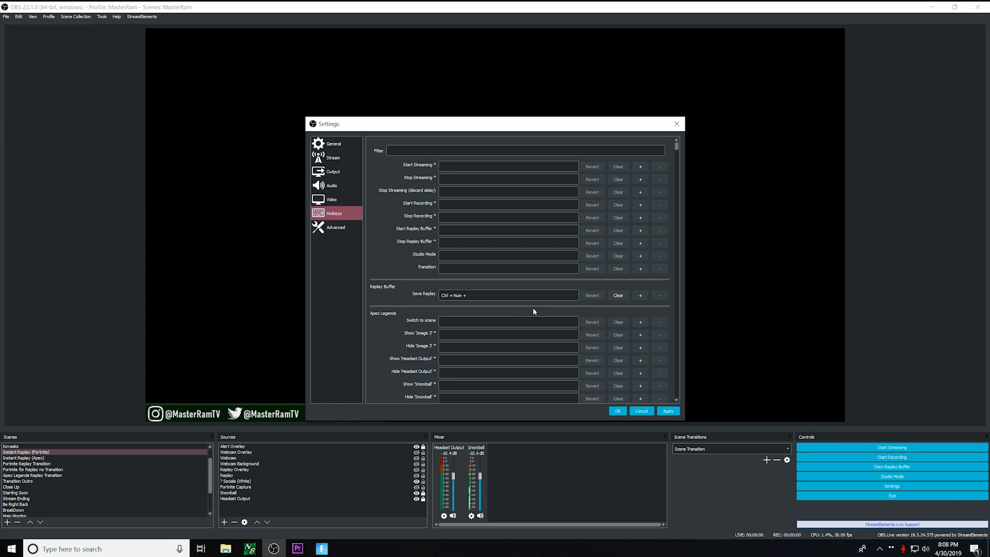
pyautogui.click(626, 413)
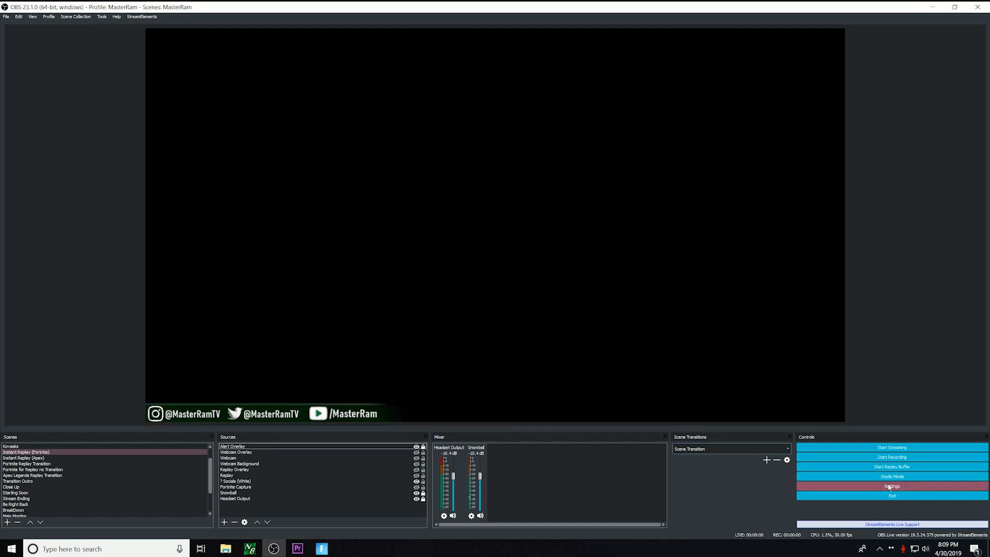
# Step: Try to add a new media source using Replay Recording.mkv from the Replay folder as its local file
pyautogui.click(224, 522)
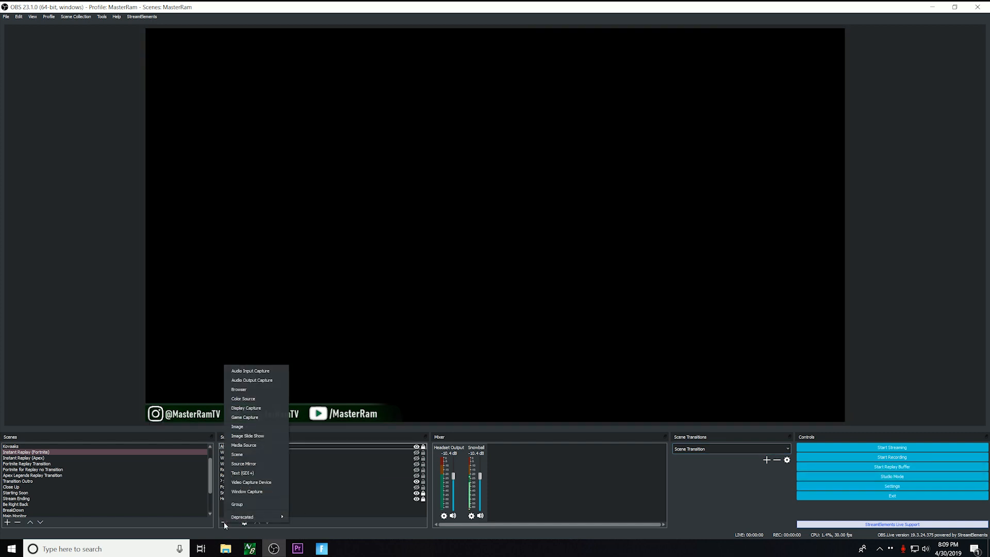
pyautogui.click(250, 445)
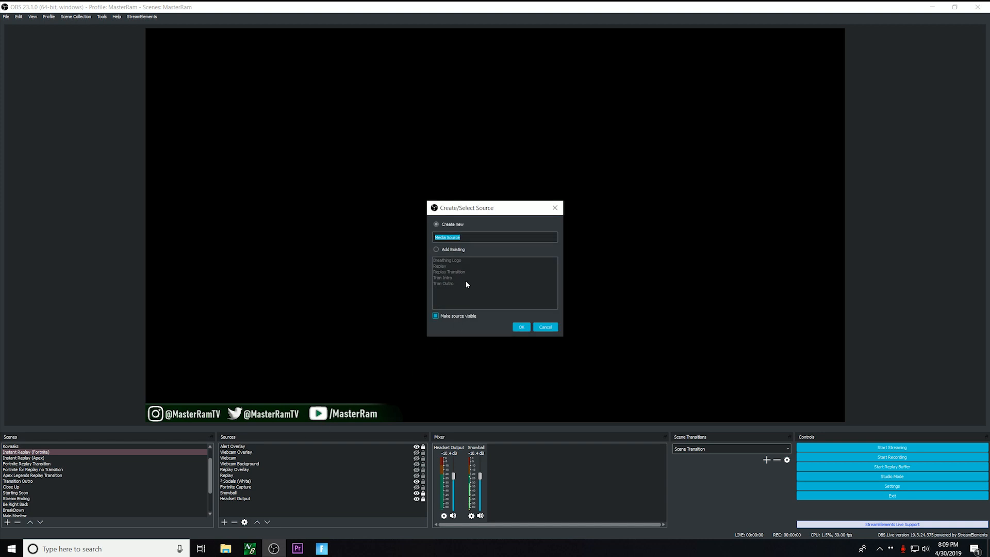
pyautogui.click(521, 327)
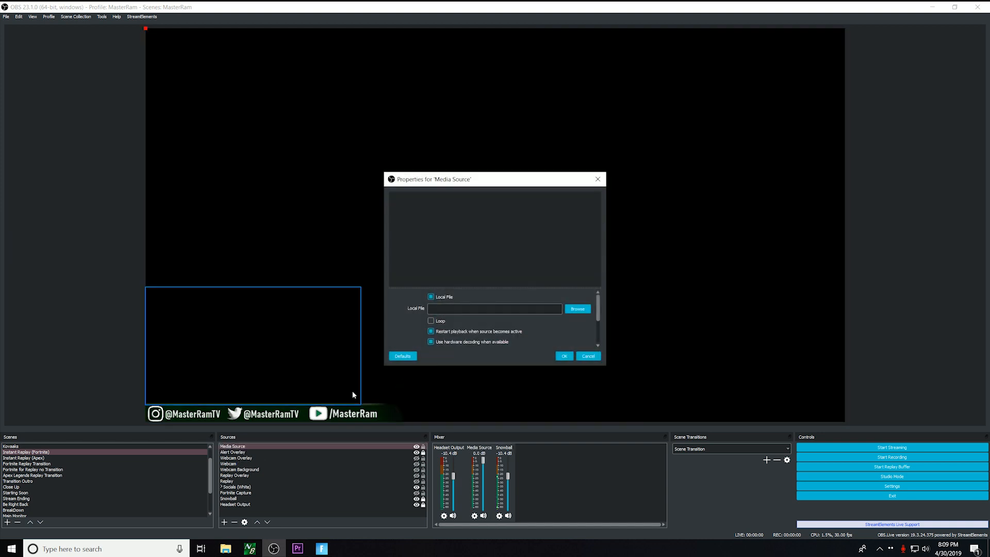
pyautogui.click(577, 308)
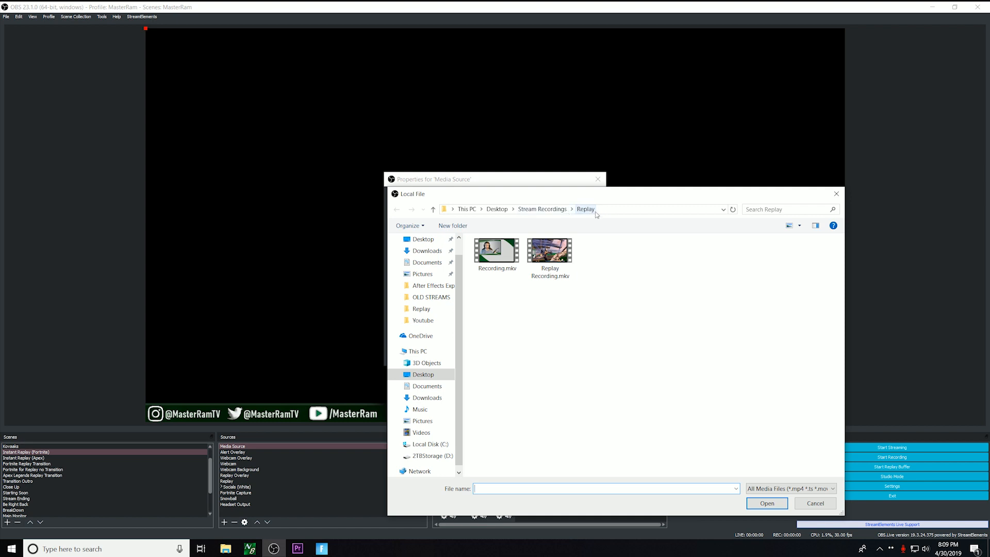
pyautogui.click(555, 273)
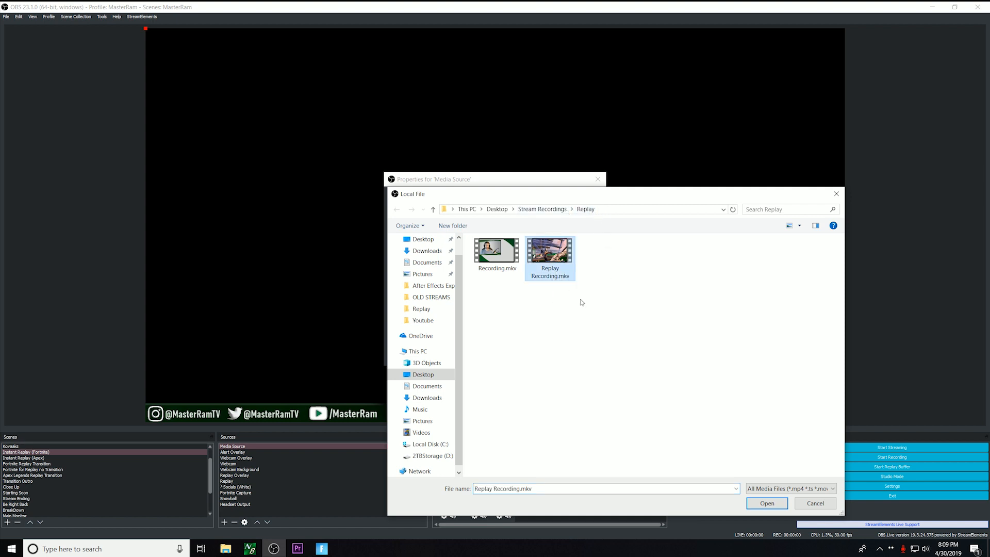
pyautogui.click(808, 508)
pyautogui.click(588, 356)
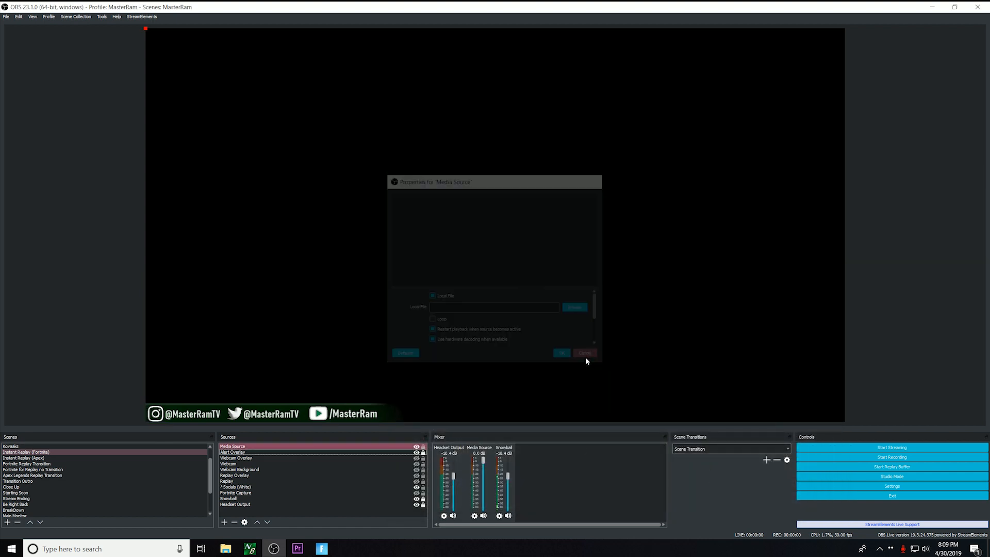
# Step: Remove the newly added Media Source from the Instant Replay (Fortnite) scene
pyautogui.click(344, 412)
pyautogui.press('Delete')
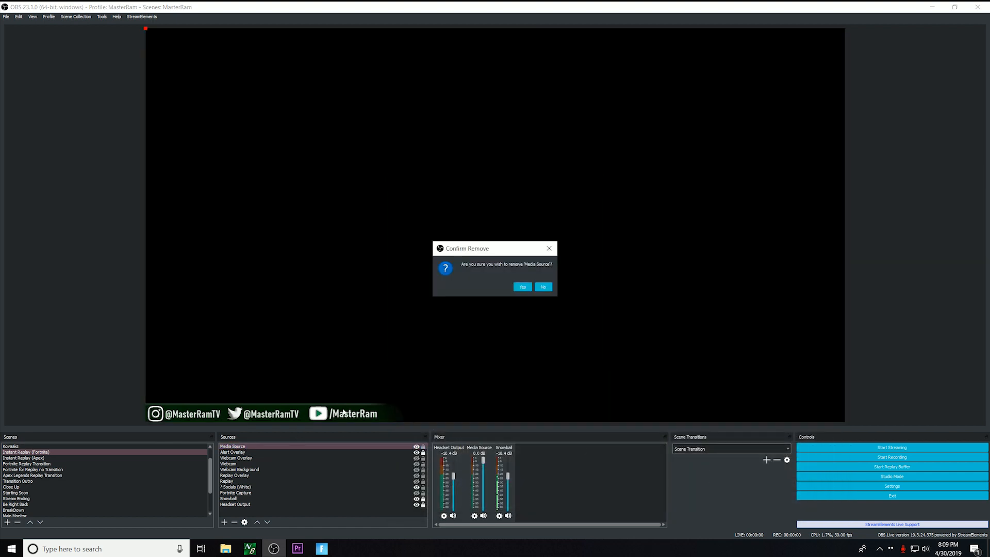
pyautogui.click(522, 288)
# Step: Make the Replay and Replay Overlay sources visible in the Instant Replay (Fortnite) scene
pyautogui.click(240, 475)
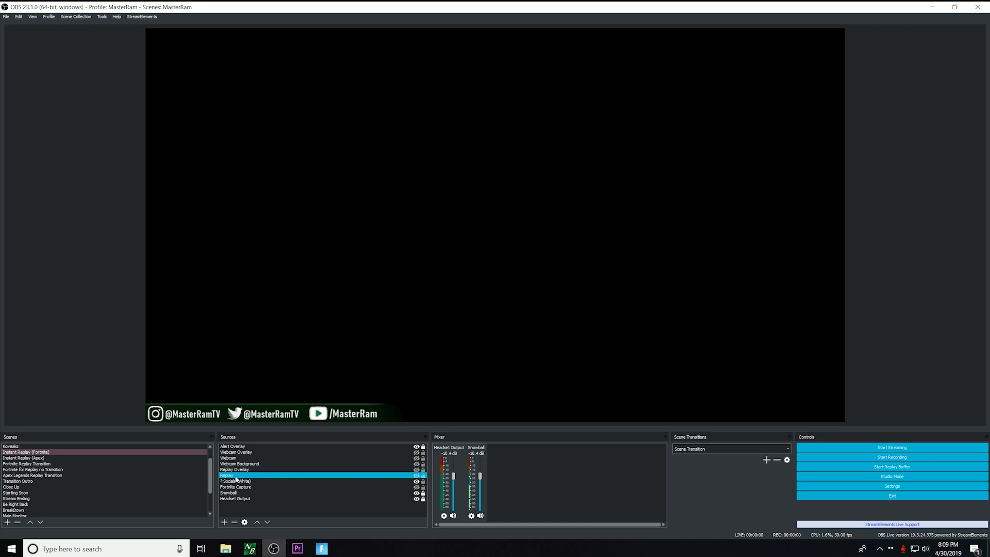
pyautogui.click(416, 475)
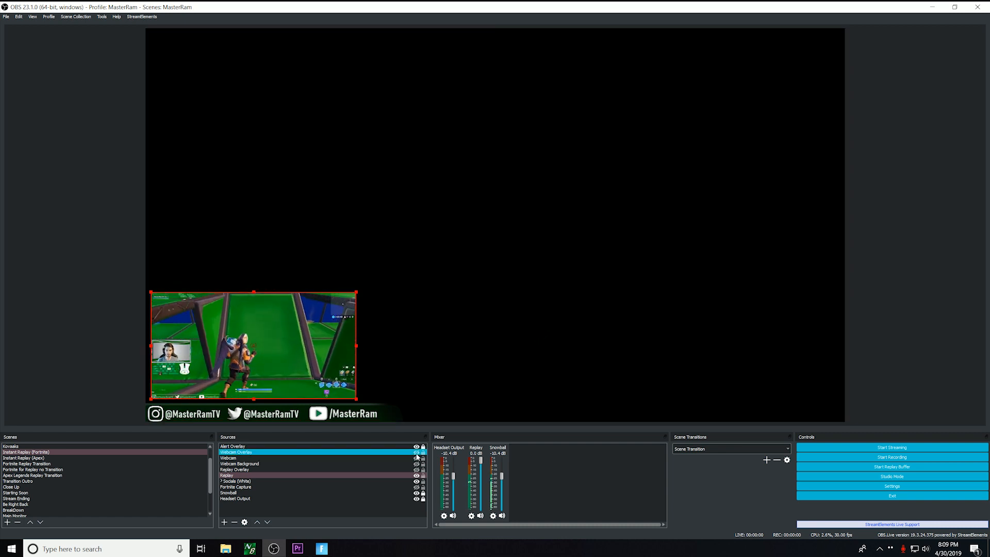
pyautogui.click(416, 470)
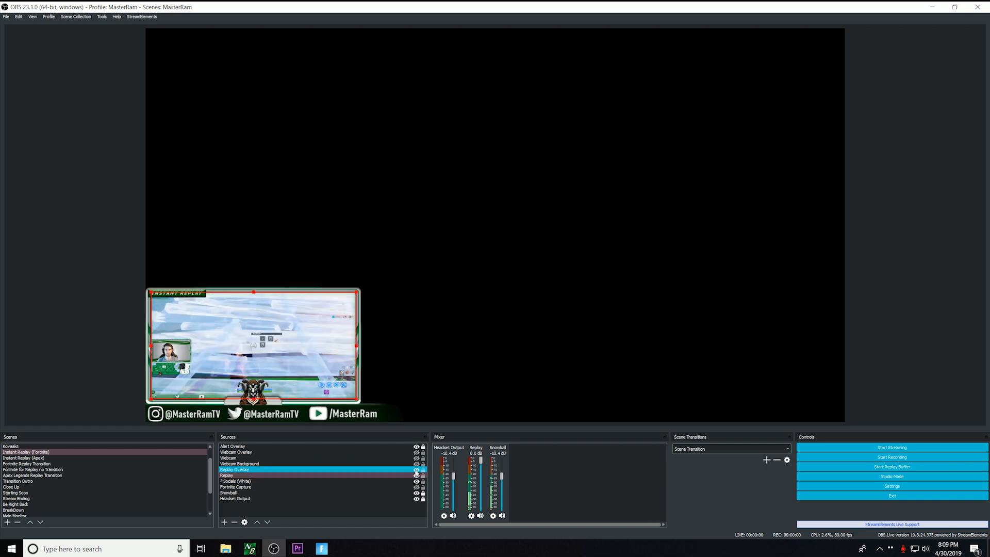
pyautogui.click(435, 405)
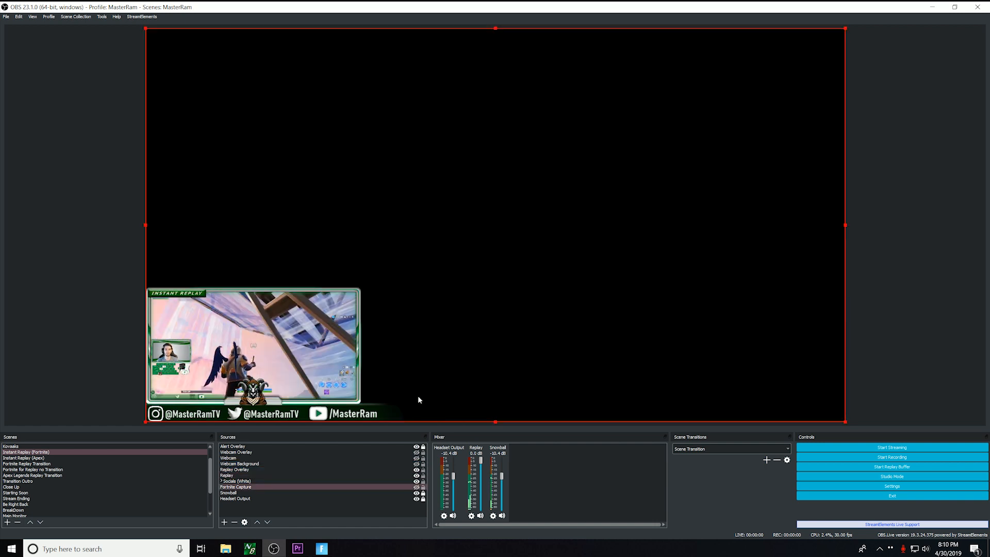
# Step: Review the Replay source's local file and playback options in its properties, and close them without changes
pyautogui.rightClick(236, 475)
pyautogui.click(266, 465)
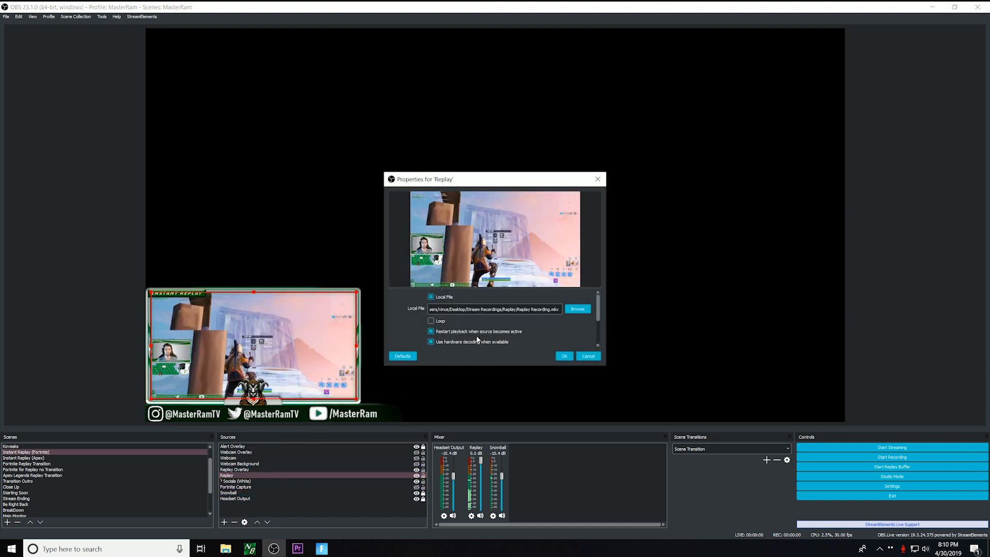
pyautogui.scroll(-3, 552, 331)
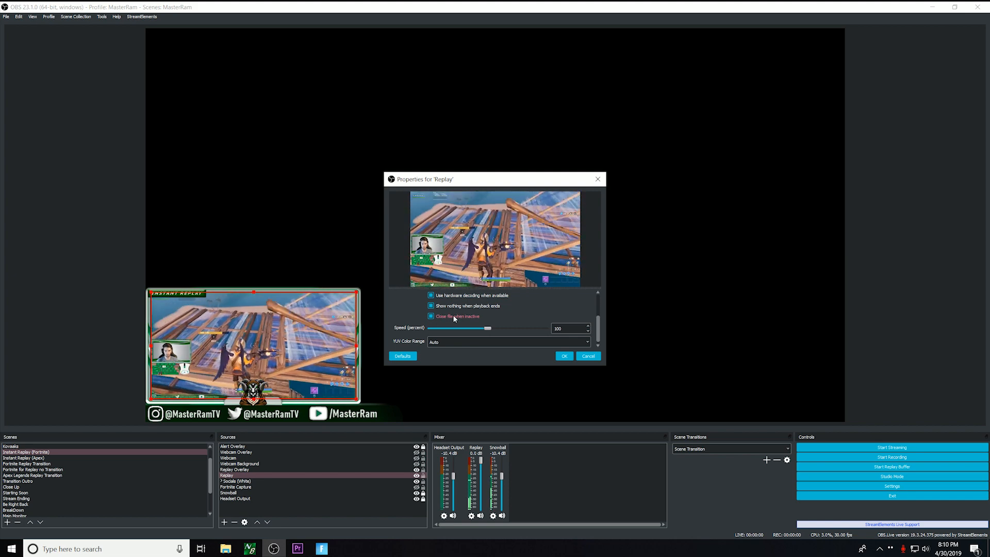
pyautogui.scroll(-1, 488, 315)
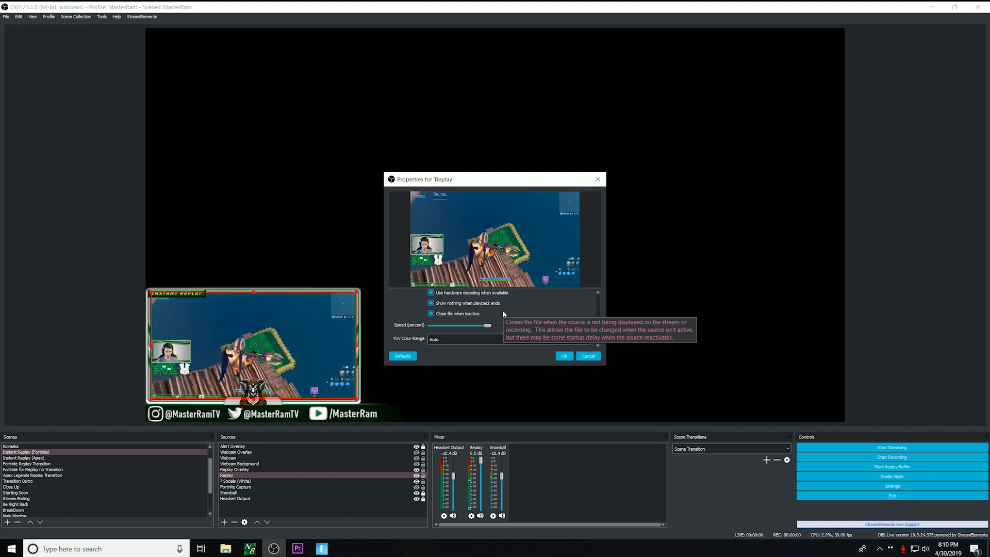
pyautogui.click(588, 356)
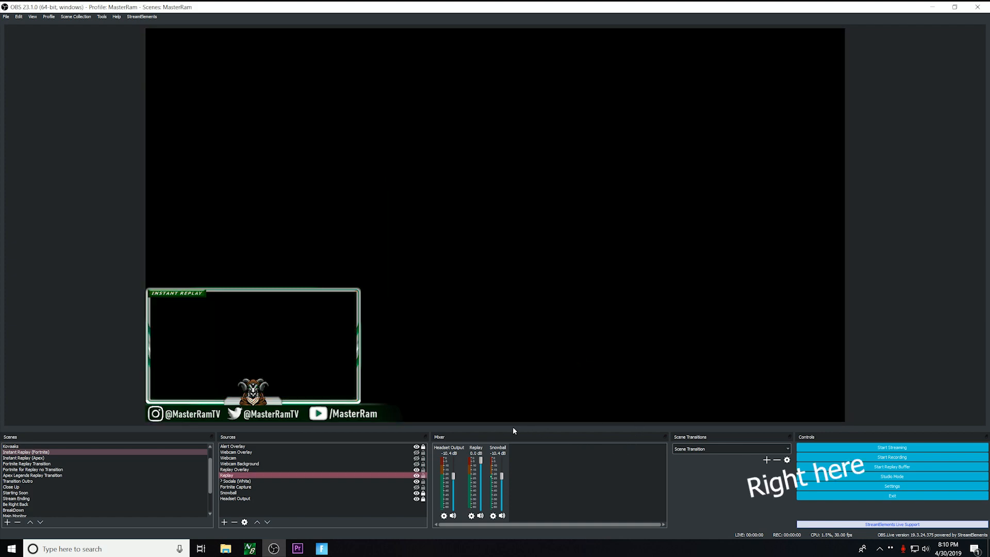
# Step: Switch to the Fortnite scene and from there to the Instant Replay (Fortnite) scene to play the replay
pyautogui.click(125, 447)
pyautogui.moveTo(211, 481); pyautogui.dragTo(213, 473)
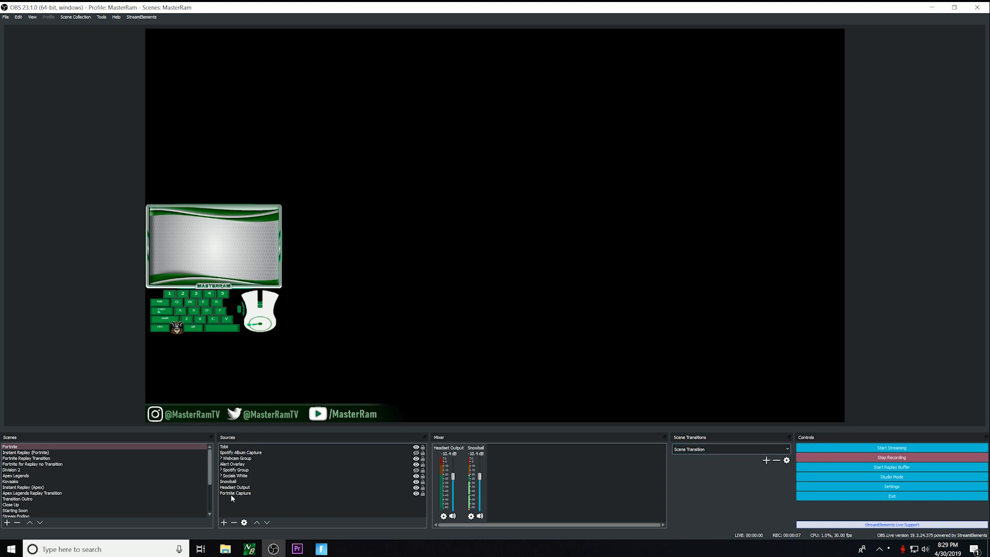
pyautogui.click(62, 448)
pyautogui.click(44, 458)
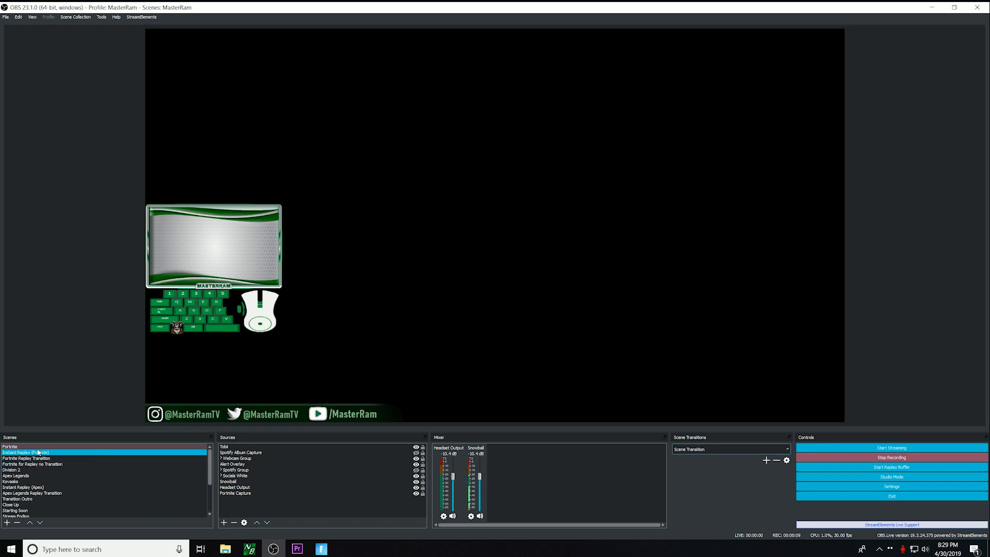
pyautogui.click(35, 448)
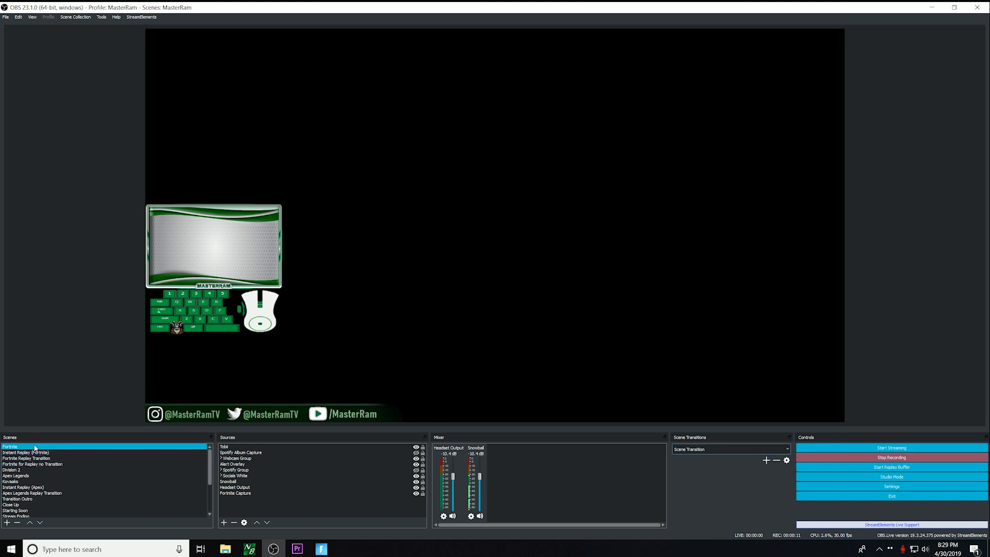
pyautogui.click(23, 452)
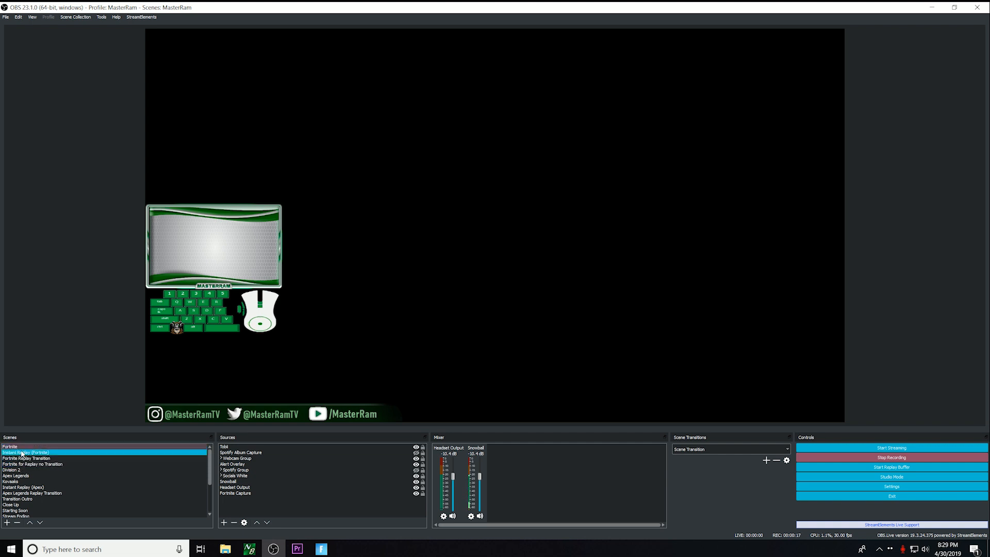
pyautogui.click(24, 453)
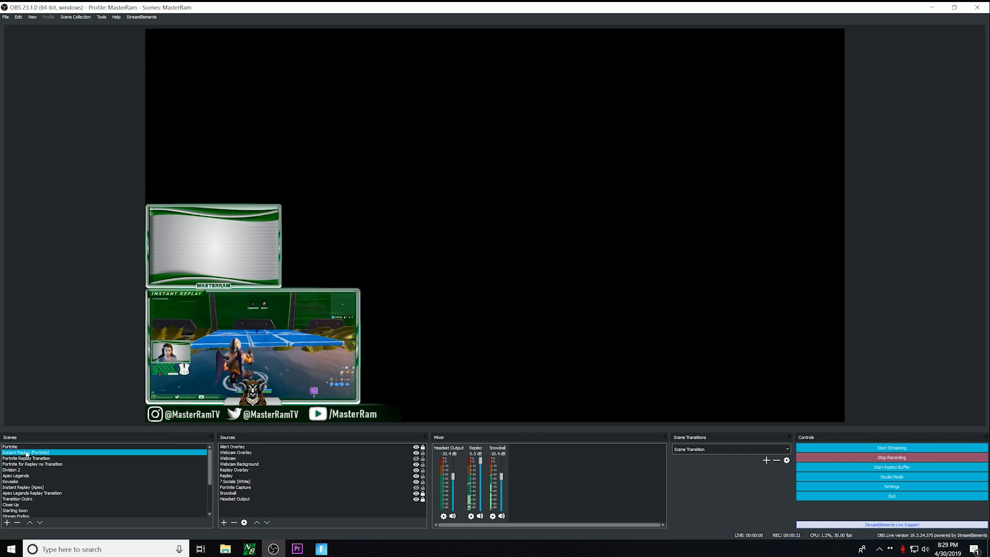
# Step: Show the Fortnite Replay Transition scene, followed by the Fortnite for Replay no Transition scene
pyautogui.click(28, 458)
pyautogui.click(28, 458)
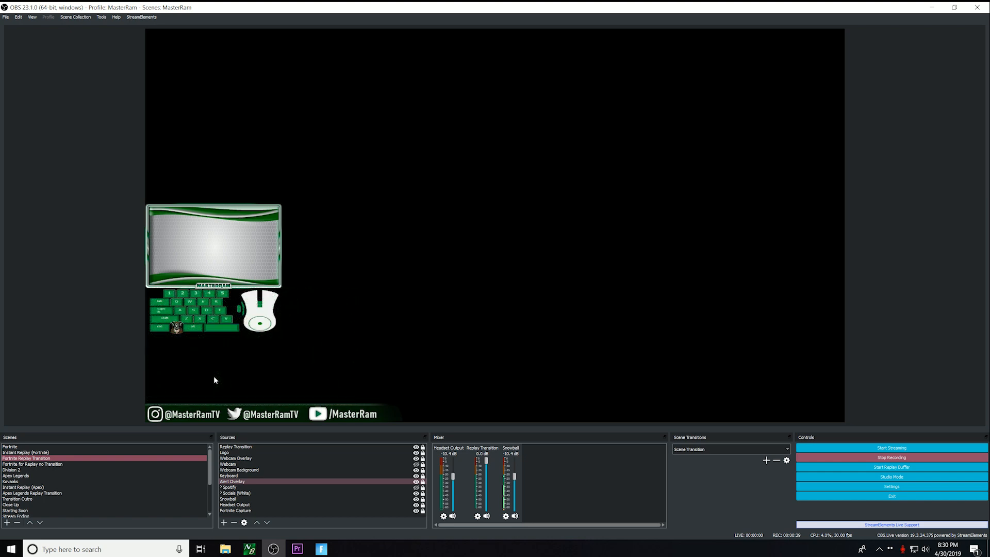
pyautogui.click(67, 464)
pyautogui.click(35, 447)
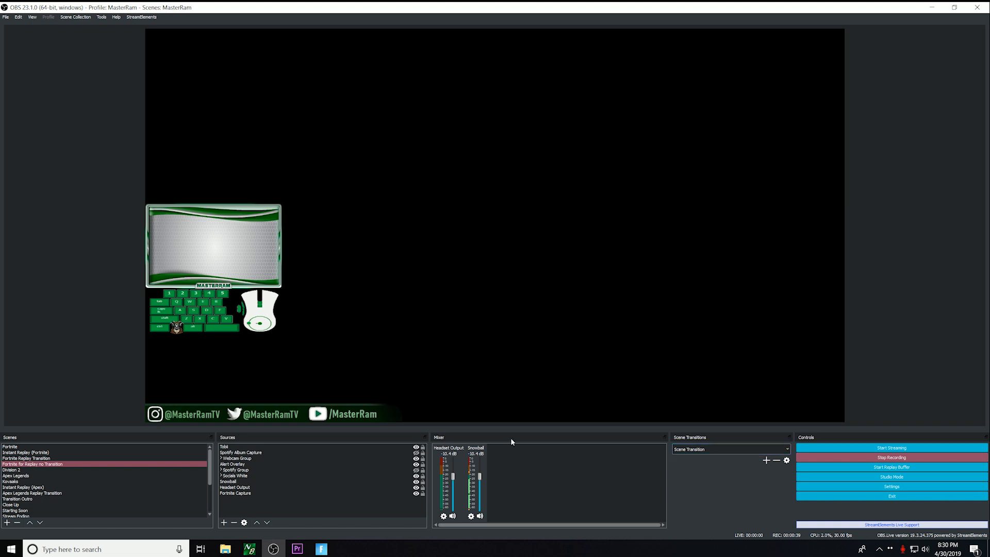
# Step: Switch from the Fortnite for Replay no Transition scene back to the main Fortnite scene
pyautogui.rightClick(32, 464)
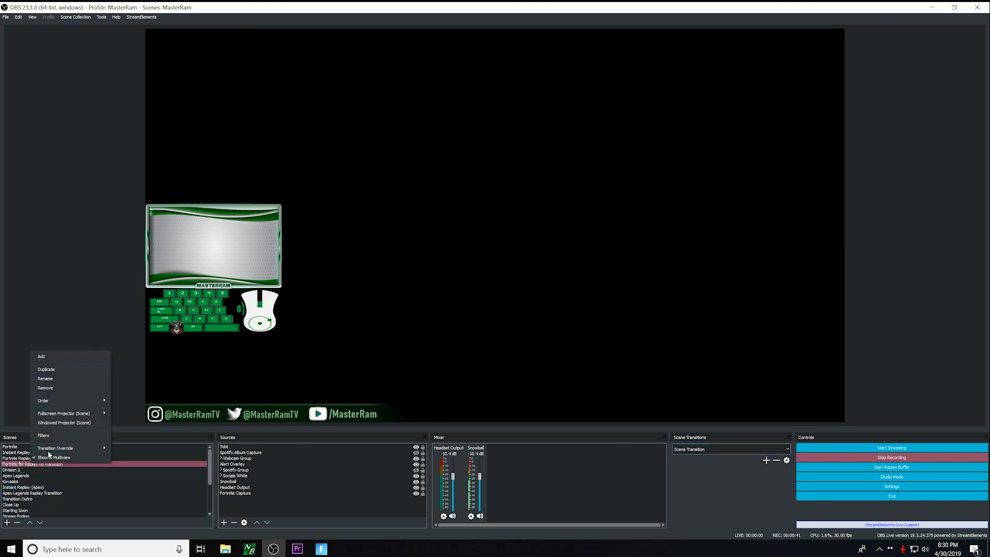
pyautogui.click(9, 382)
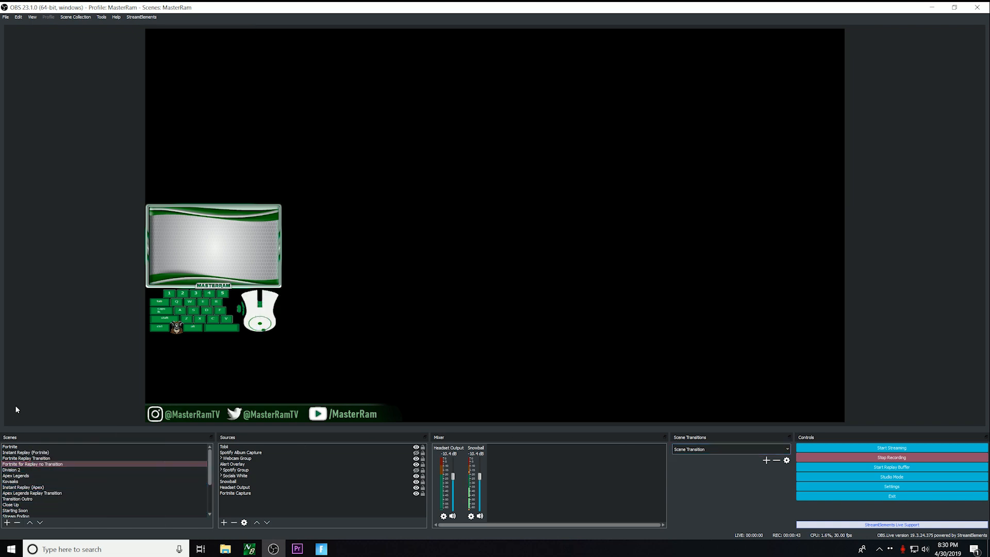
pyautogui.click(11, 447)
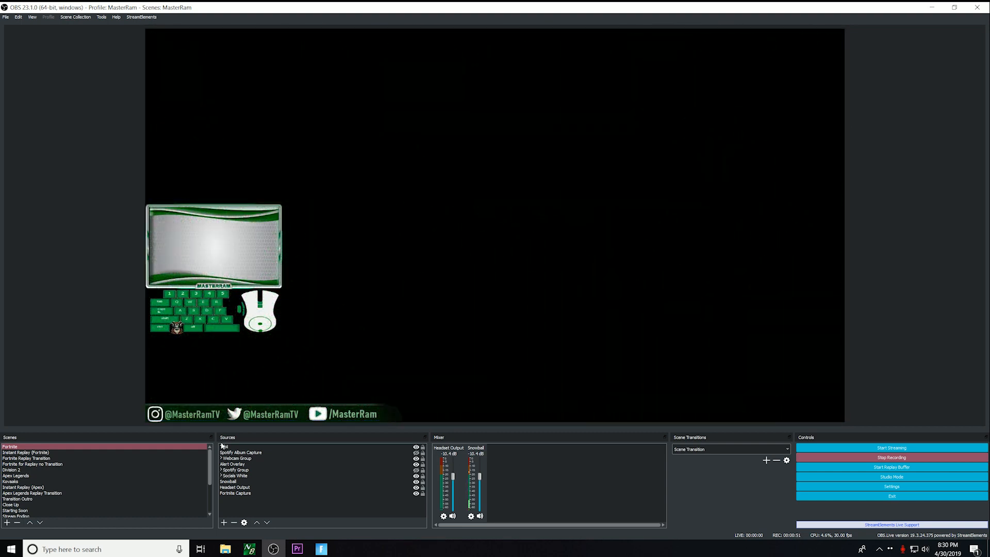
pyautogui.click(119, 453)
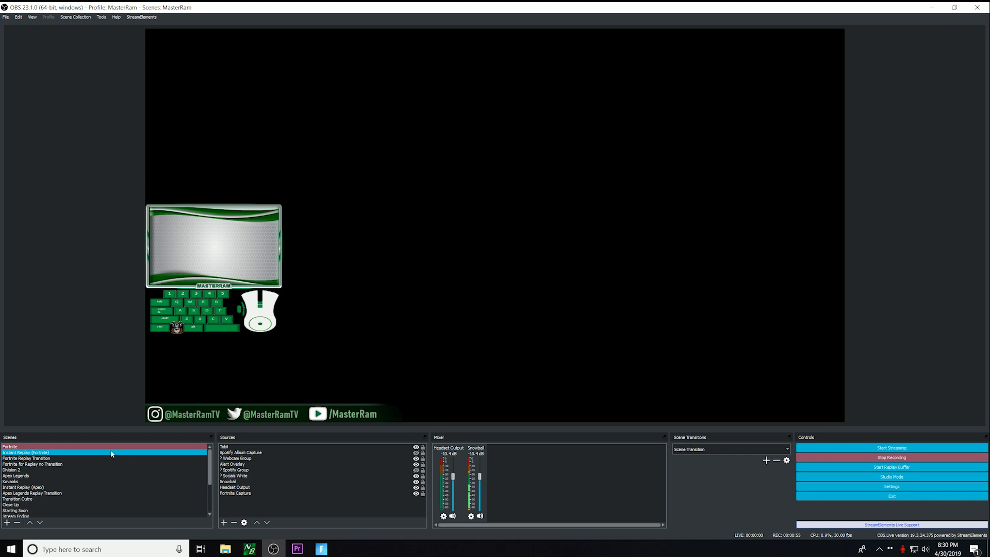
# Step: Switch to the Instant Replay (Fortnite) scene and select the replay area in the preview while it plays
pyautogui.click(111, 453)
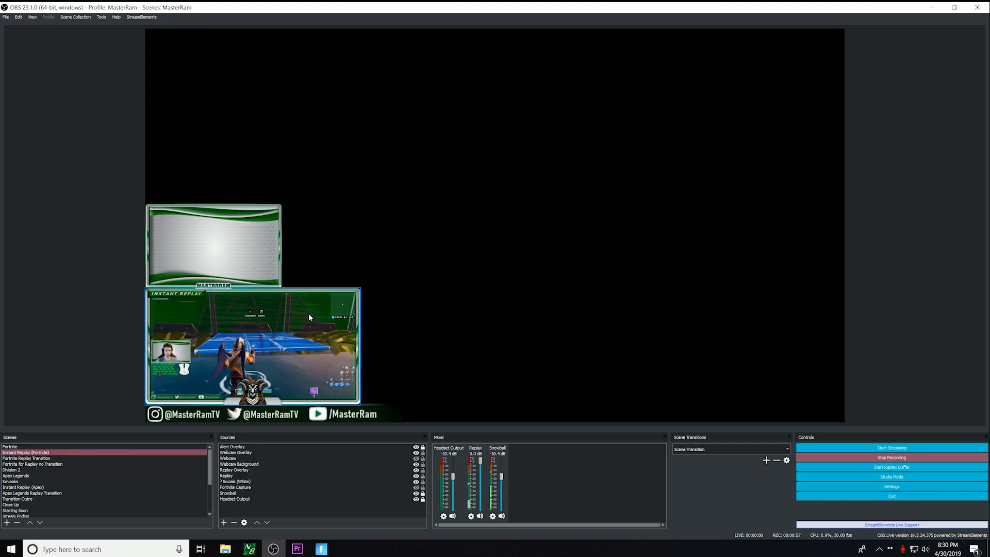
pyautogui.click(245, 298)
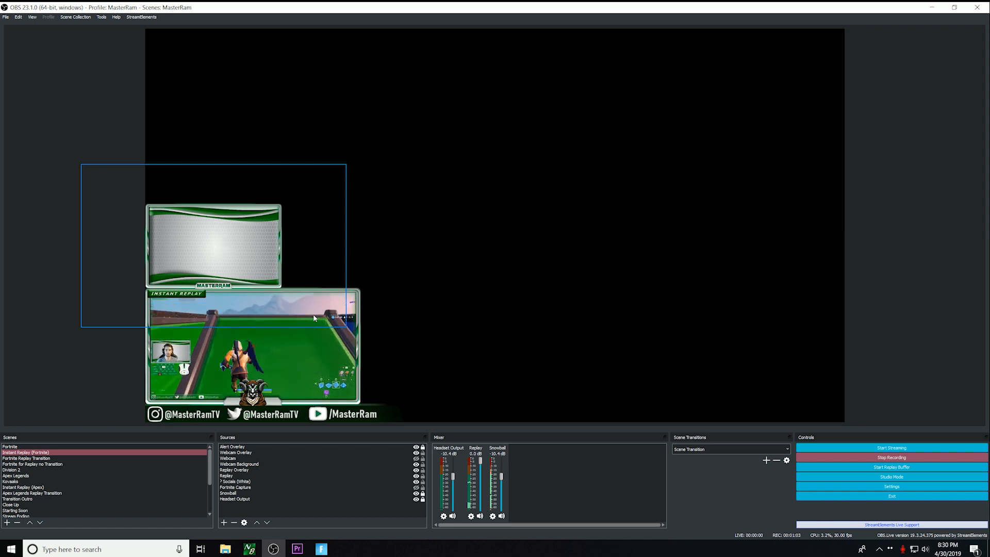
pyautogui.click(316, 338)
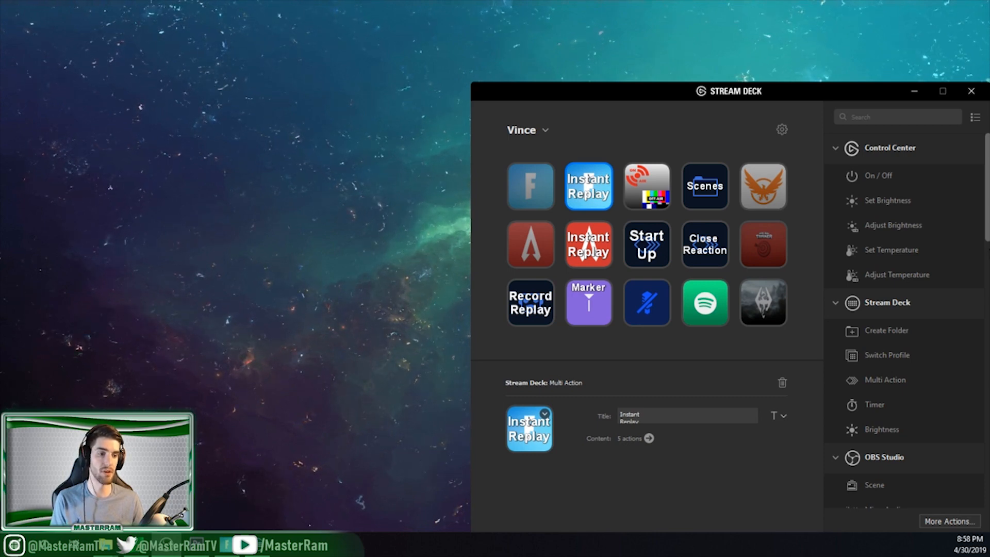
# Step: In Stream Deck, review the Record Replay key's hotkey, and open the action list of the Fortnite Instant Replay multi action
pyautogui.click(528, 311)
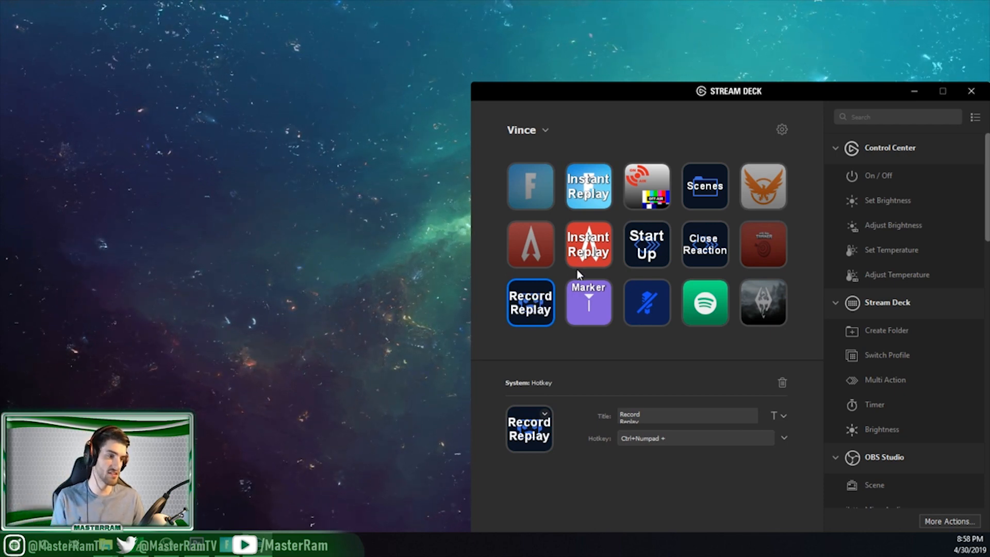
pyautogui.click(585, 198)
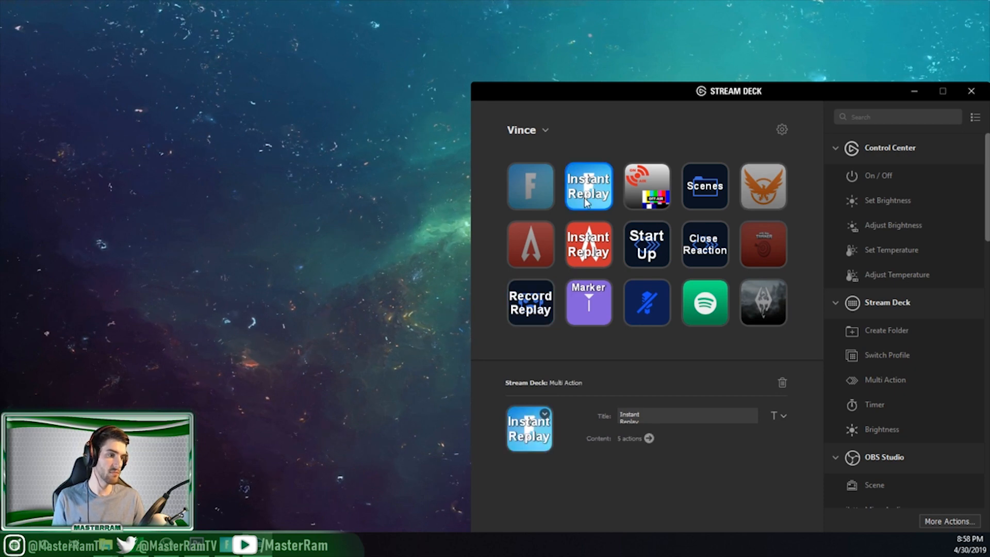
pyautogui.click(649, 438)
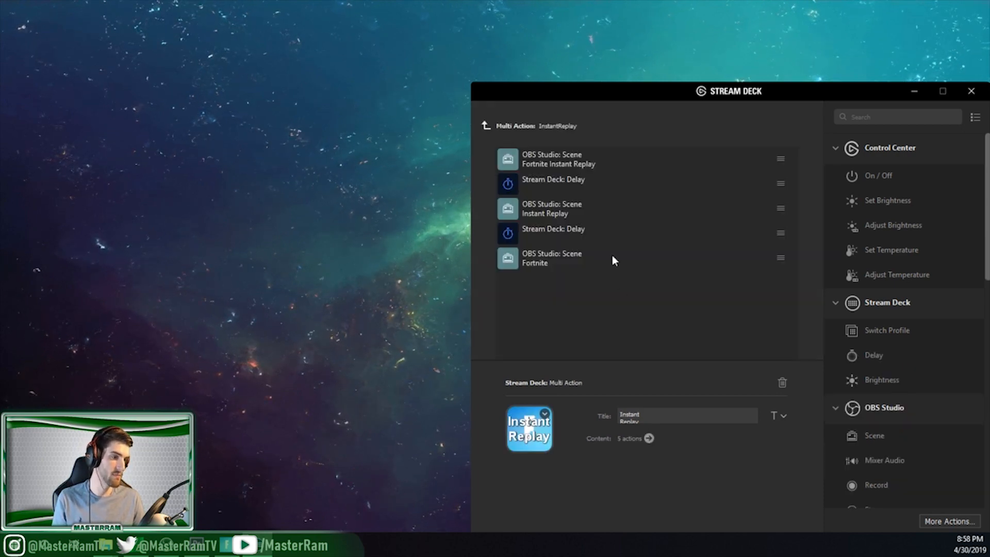
# Step: Review each action of the Instant Replay multi action in order, checking the target OBS scenes and the delays between them
pyautogui.click(571, 164)
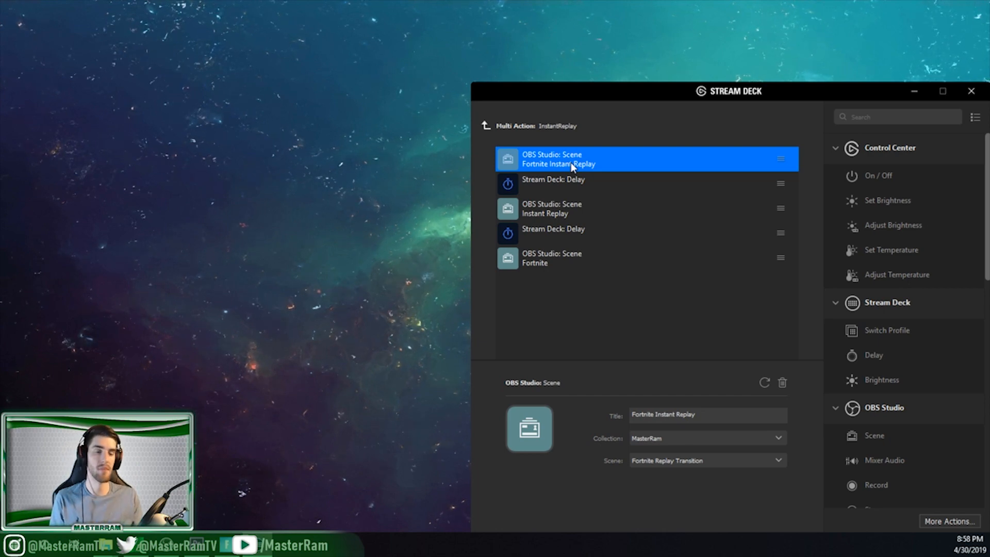
pyautogui.click(569, 183)
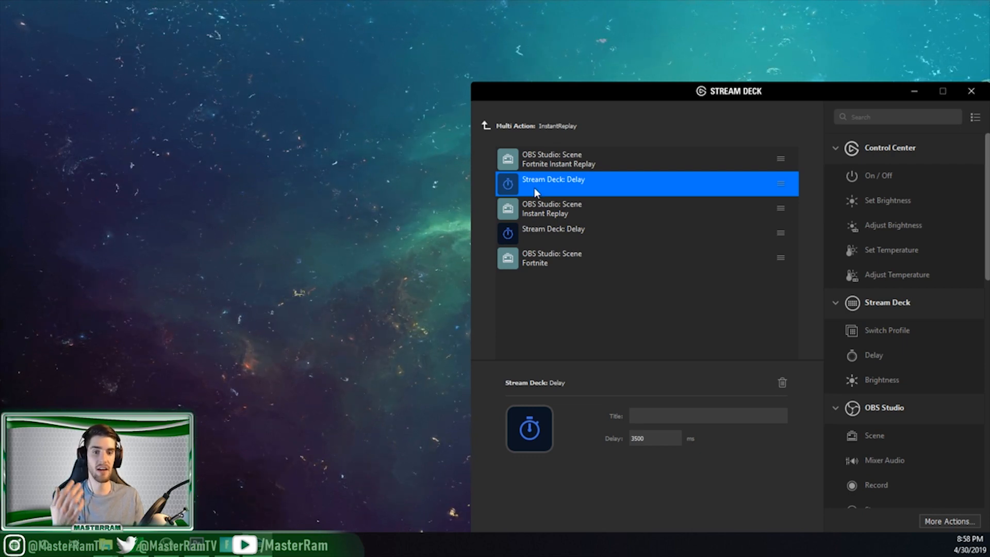
pyautogui.click(543, 205)
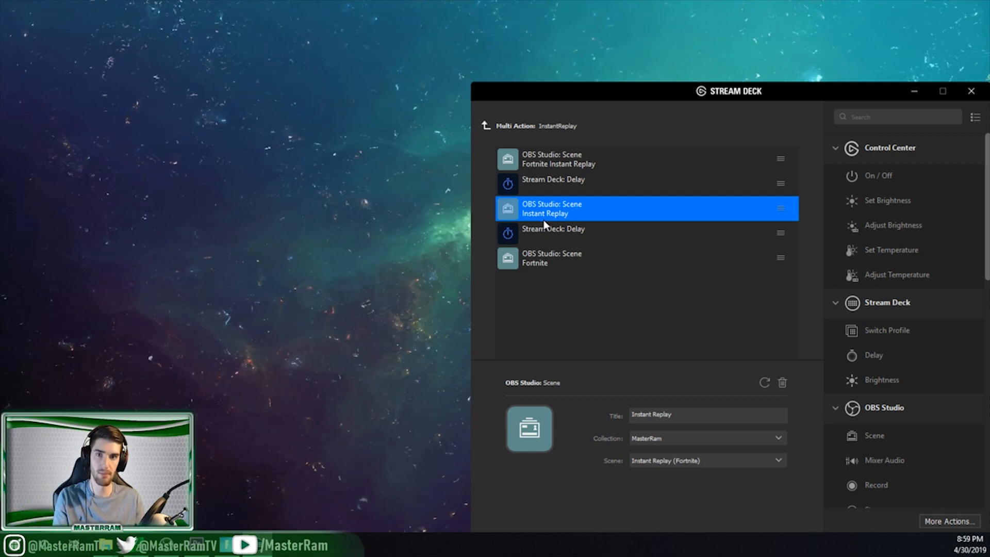
pyautogui.click(556, 230)
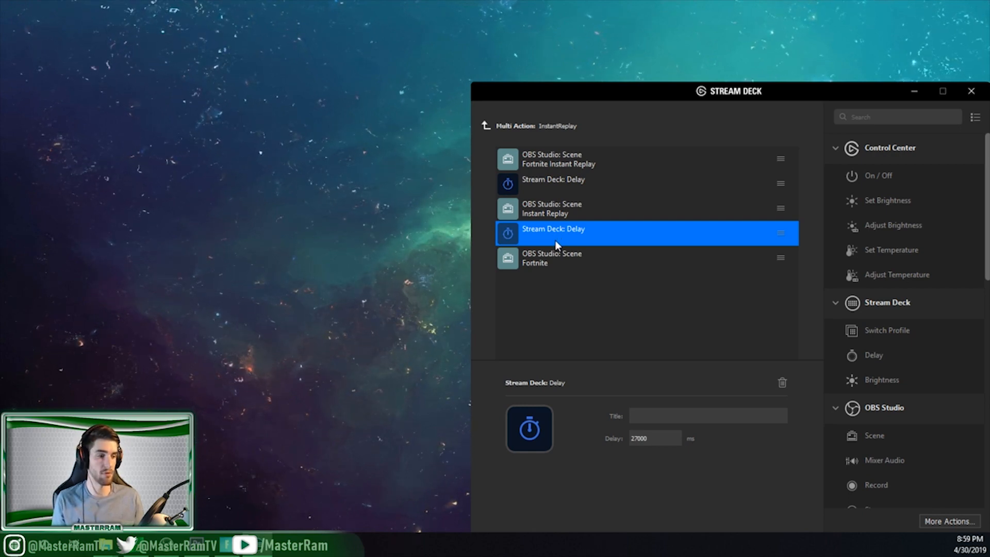
pyautogui.click(555, 262)
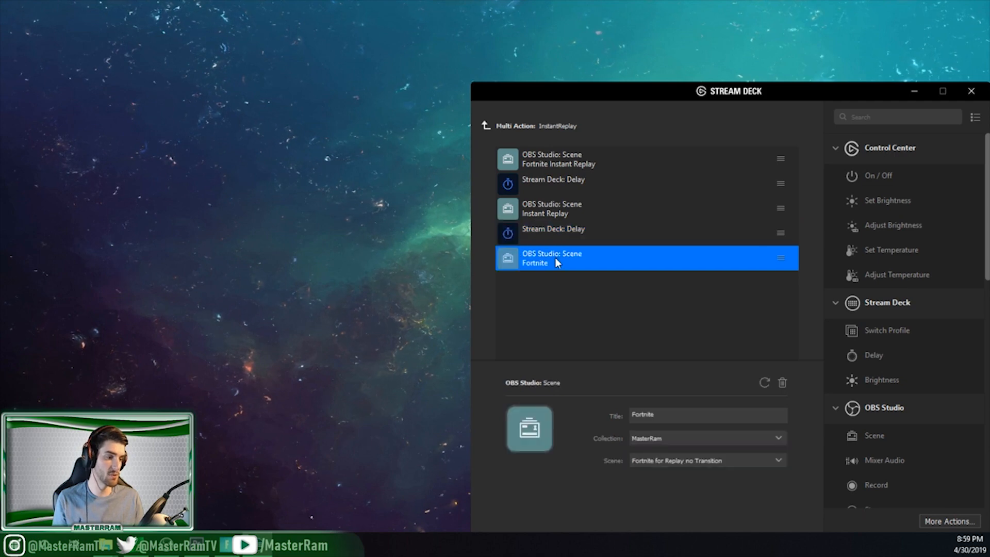